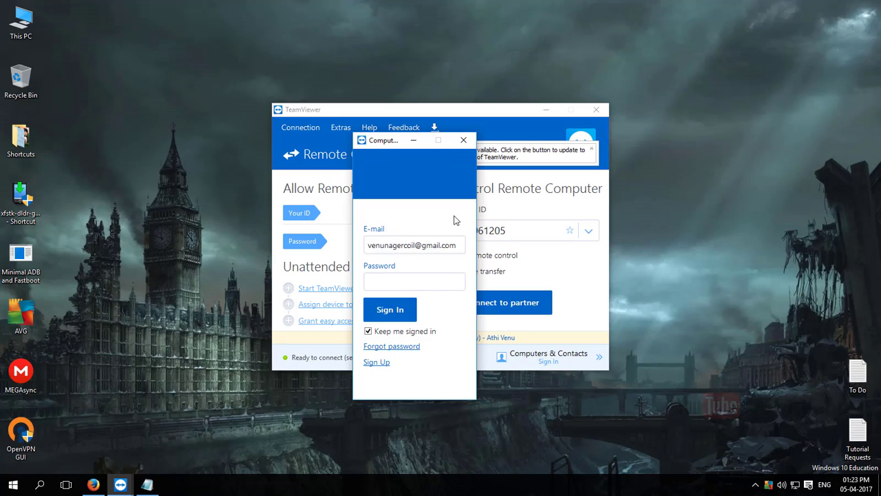
Step: Close the Computers & Contacts sign-in window and move the main TeamViewer window slightly
{"action": "left_click", "coordinate": [460, 142]}
{"action": "left_click_drag", "start_coordinate": [456, 112], "coordinate": [449, 118]}
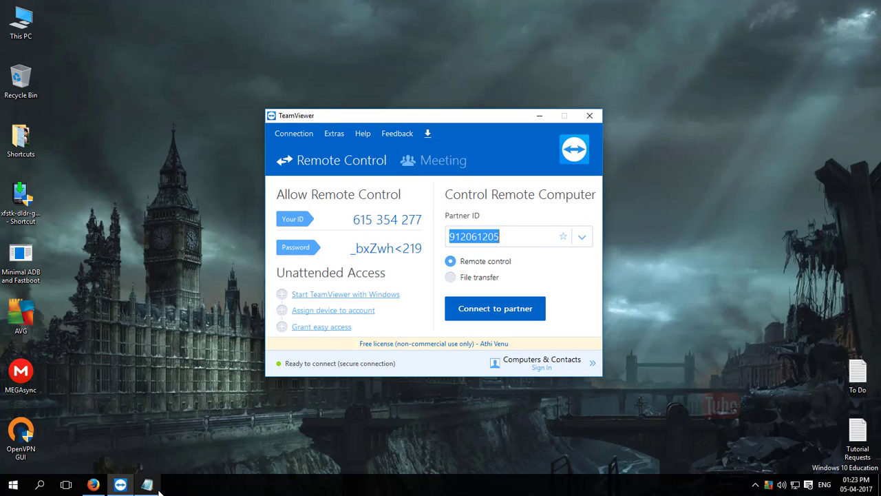
{"action": "left_click", "coordinate": [622, 302]}
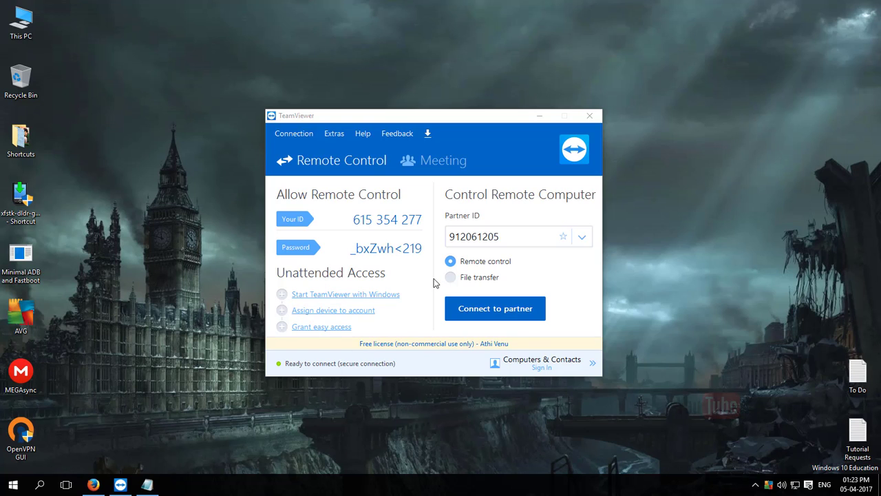
Step: Copy the partner's ID from the untitled Notepad note and paste it into TeamViewer as the Partner ID
{"action": "left_click", "coordinate": [151, 484]}
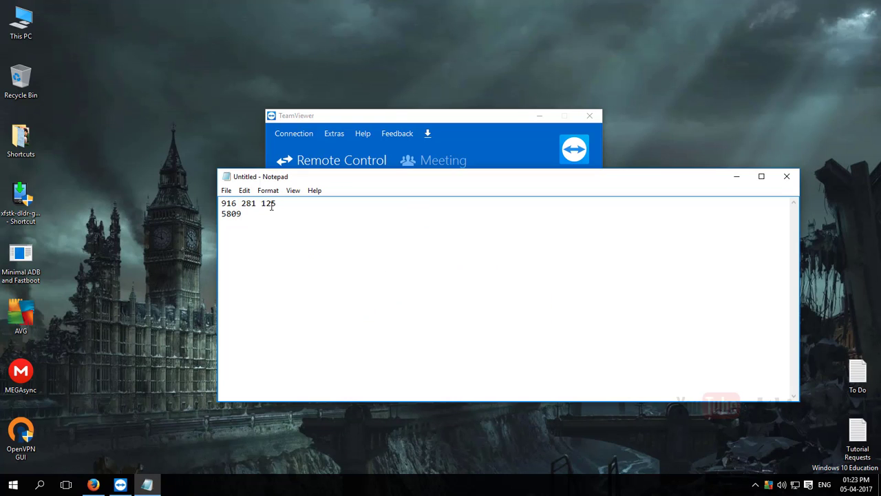
{"action": "left_click_drag", "start_coordinate": [279, 203], "coordinate": [145, 198]}
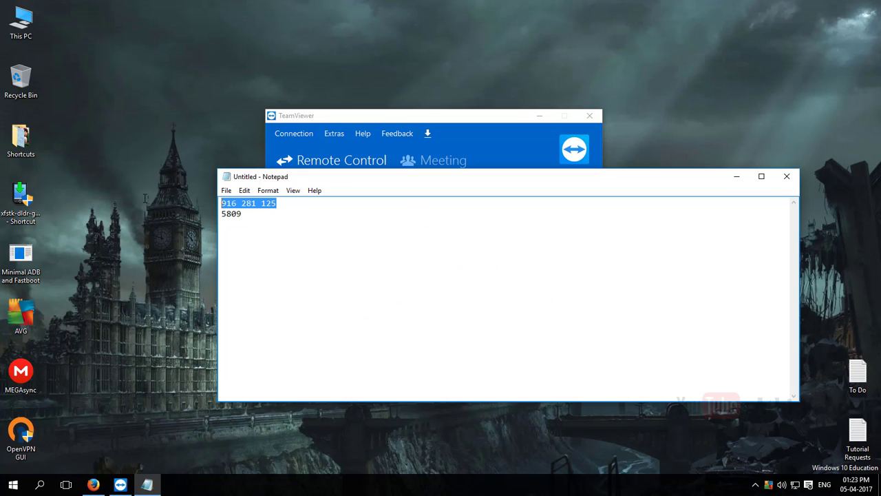
{"action": "right_click", "coordinate": [253, 204]}
{"action": "left_click", "coordinate": [290, 238]}
{"action": "left_click", "coordinate": [470, 151]}
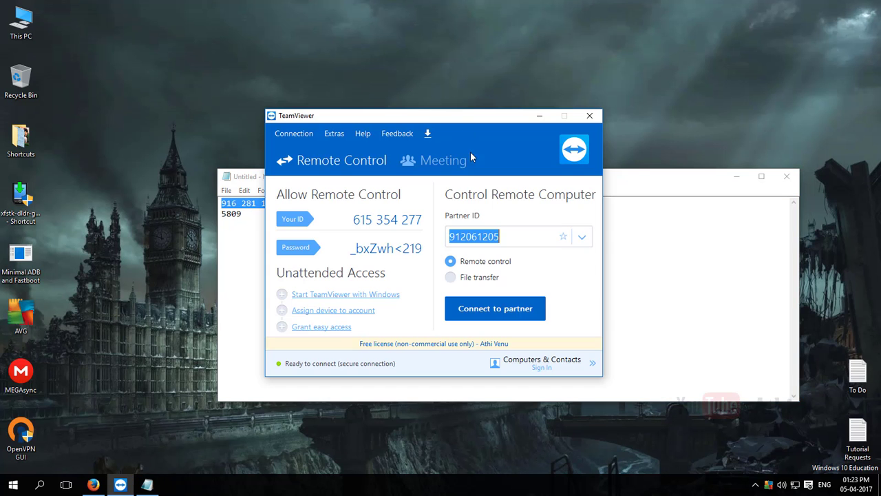
{"action": "right_click", "coordinate": [498, 238]}
{"action": "left_click", "coordinate": [540, 288]}
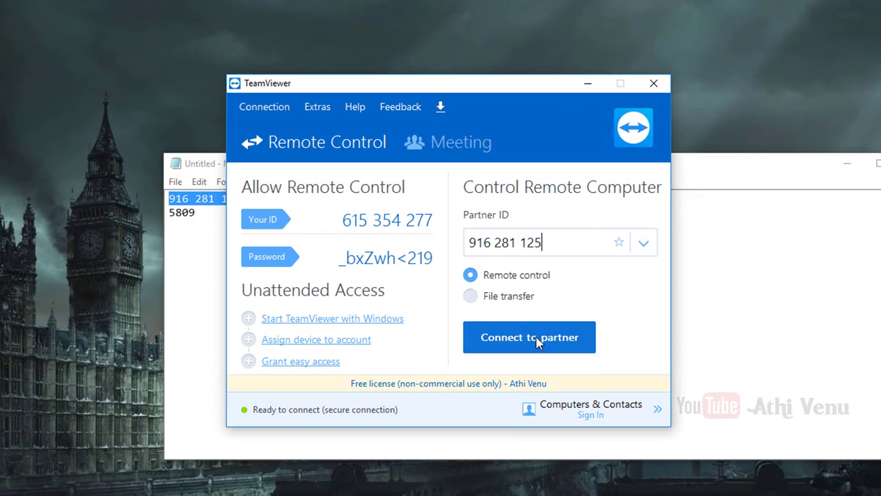
Step: Try to connect to the partner computer by remote control, dismiss the resulting dialog and return to the desktop
{"action": "left_click", "coordinate": [502, 311]}
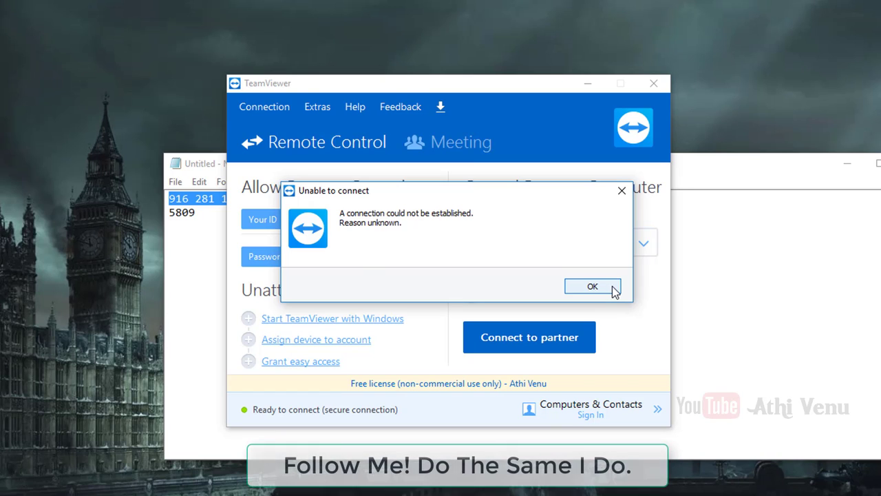
{"action": "left_click", "coordinate": [612, 285]}
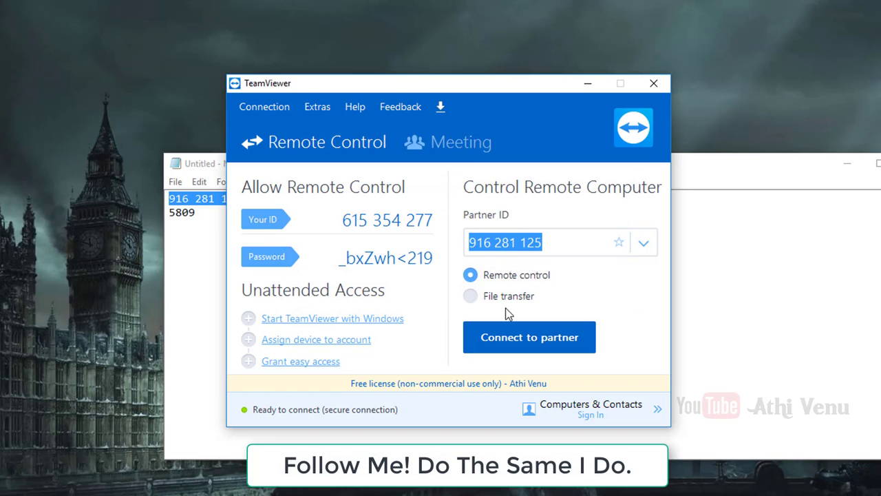
{"action": "left_click", "coordinate": [590, 83]}
{"action": "key", "text": "super+d"}
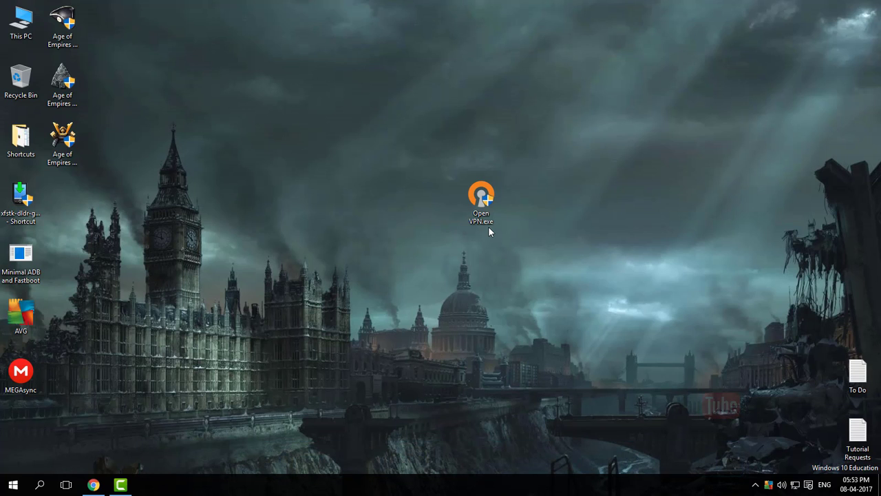
Step: Install OpenVPN 2.3.6-I601 from Open VPN.exe on the desktop with the default options, and finish the setup without showing the readme
{"action": "right_click", "coordinate": [487, 204]}
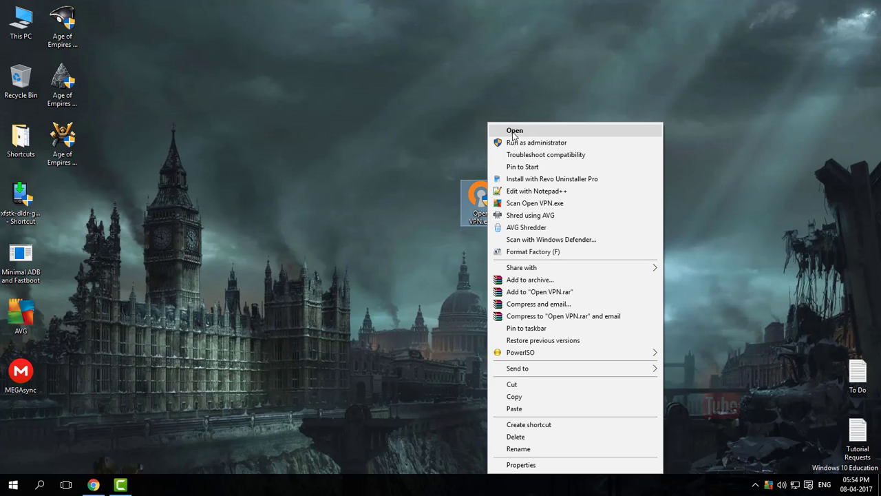
{"action": "left_click", "coordinate": [514, 132]}
{"action": "left_click", "coordinate": [502, 330]}
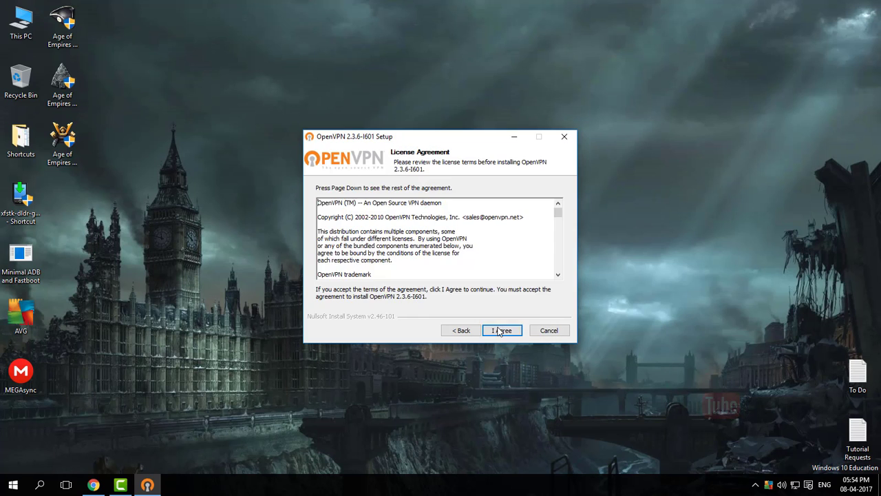
{"action": "left_click", "coordinate": [502, 330]}
{"action": "left_click", "coordinate": [502, 330]}
{"action": "left_click", "coordinate": [502, 330]}
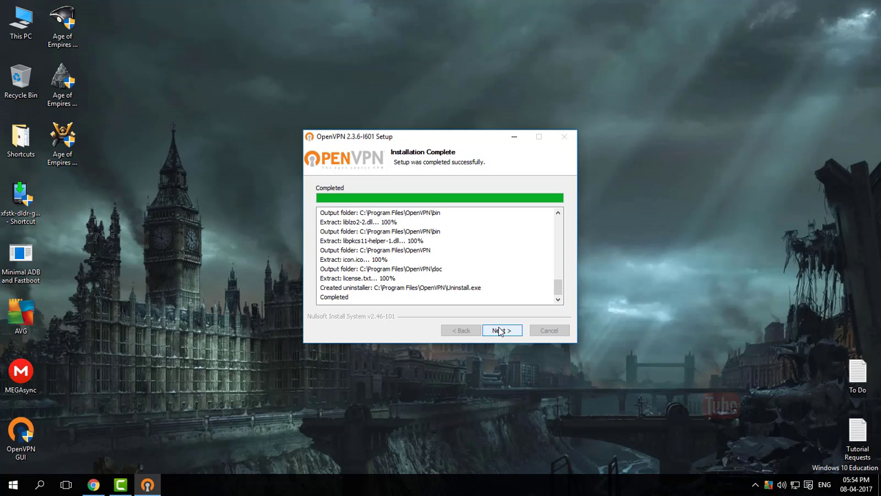
{"action": "left_click", "coordinate": [500, 331]}
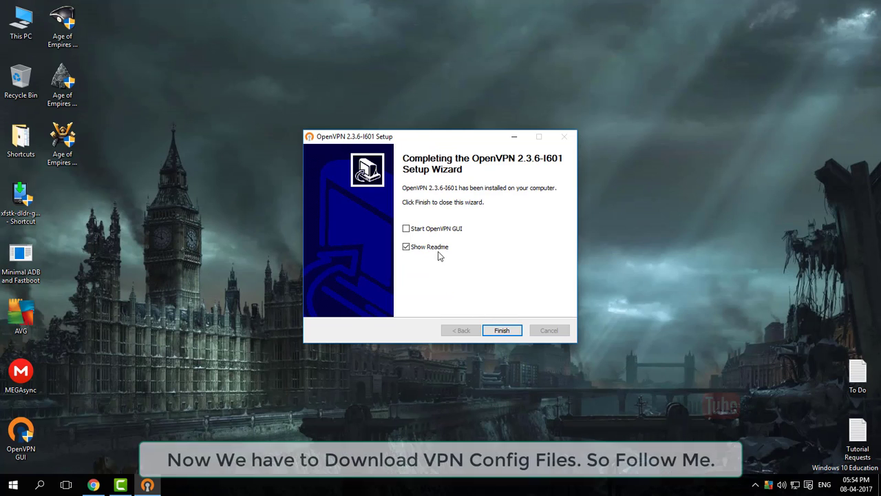
{"action": "left_click", "coordinate": [440, 248]}
{"action": "left_click", "coordinate": [514, 331]}
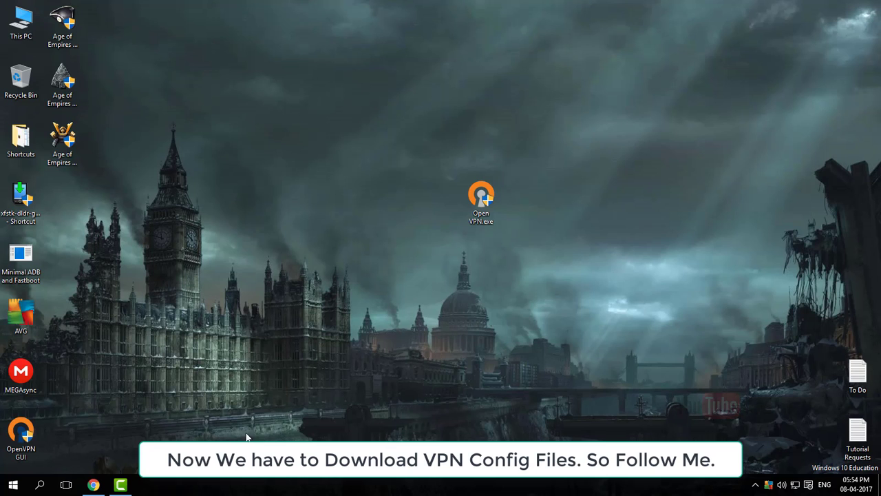
Step: Switch to Chrome and open the list of OpenVPN certificate bundles on the VPNBook site
{"action": "left_click", "coordinate": [93, 484]}
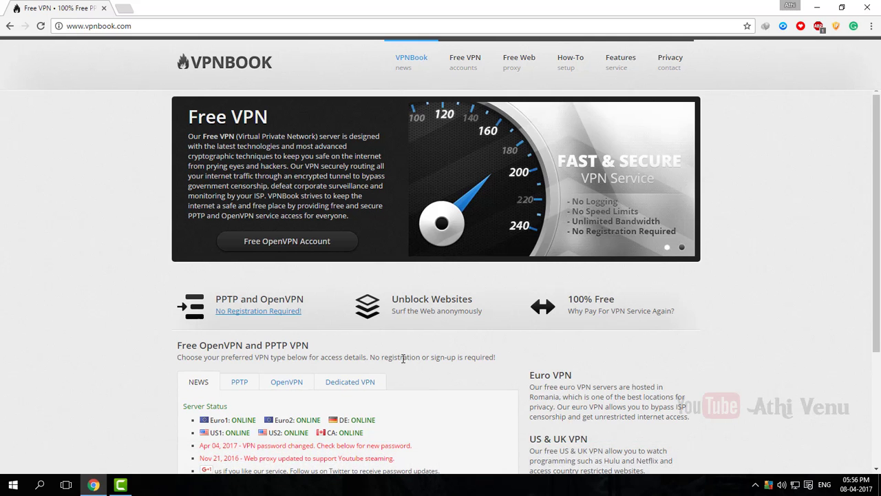
{"action": "scroll", "coordinate": [357, 321], "scroll_direction": "down", "scroll_amount": 1}
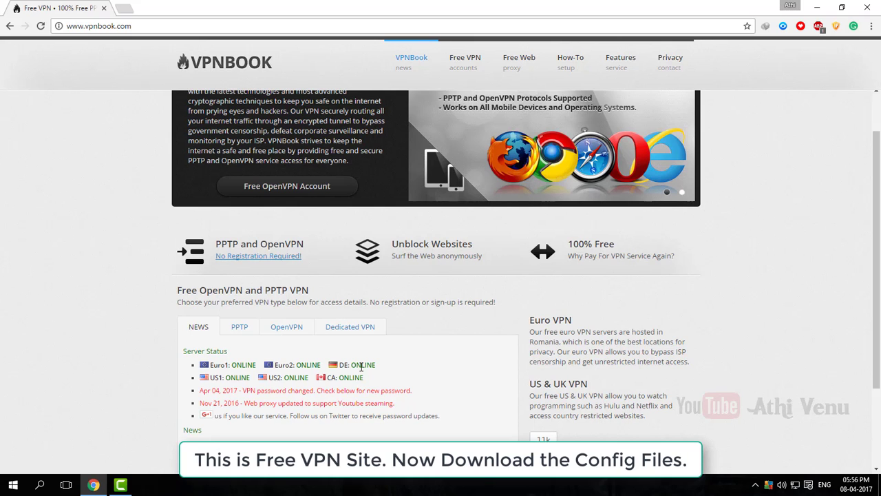
{"action": "left_click", "coordinate": [300, 335]}
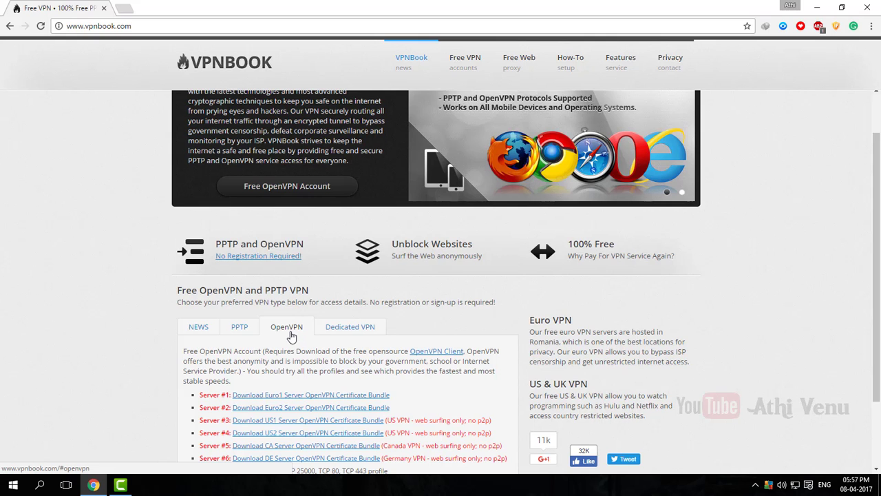
{"action": "scroll", "coordinate": [292, 336], "scroll_direction": "down", "scroll_amount": 1}
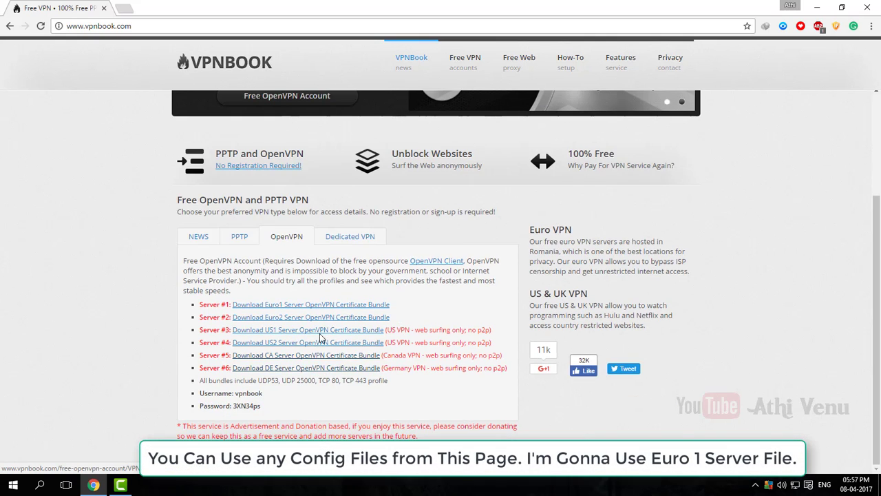
Step: Download the Euro1 Server OpenVPN Certificate Bundle with the download manager, minimize the browser and close the completed download's dialog
{"action": "left_click", "coordinate": [320, 319]}
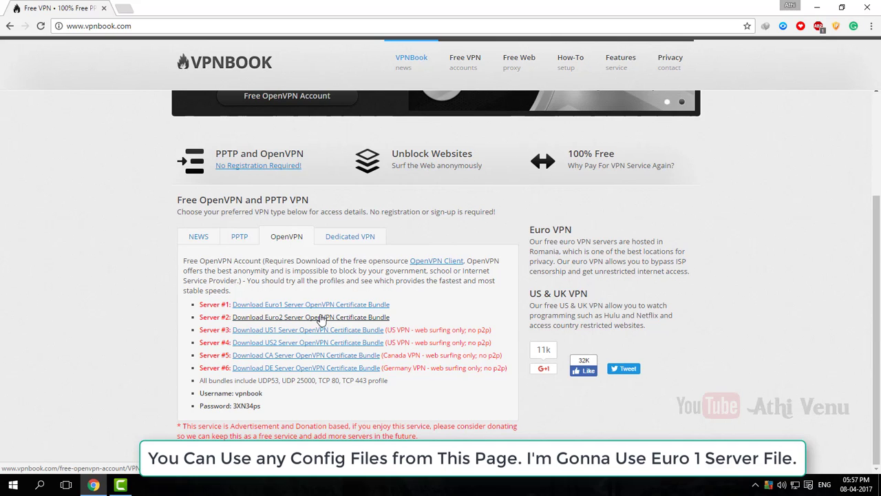
{"action": "left_click", "coordinate": [318, 305]}
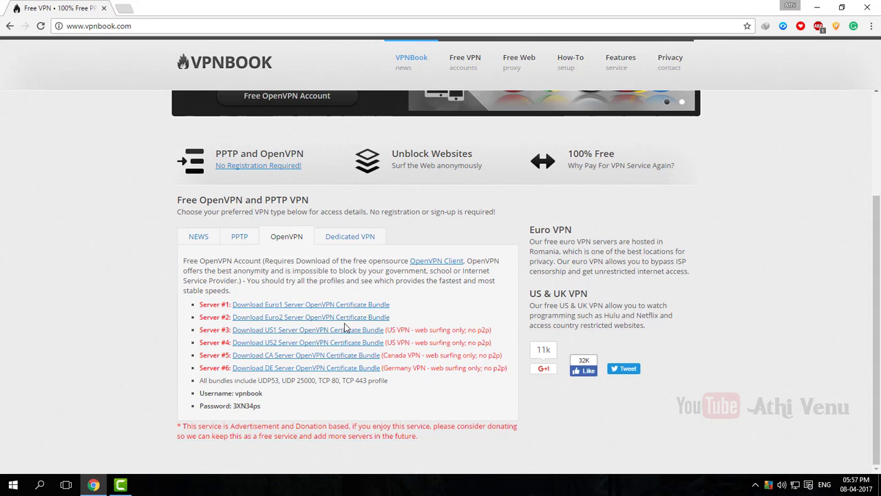
{"action": "right_click", "coordinate": [311, 306]}
{"action": "left_click", "coordinate": [344, 386]}
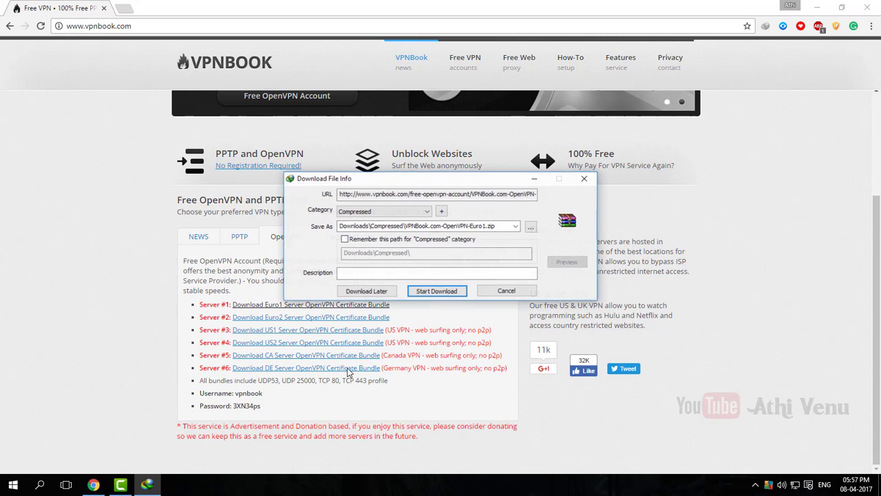
{"action": "left_click", "coordinate": [432, 294]}
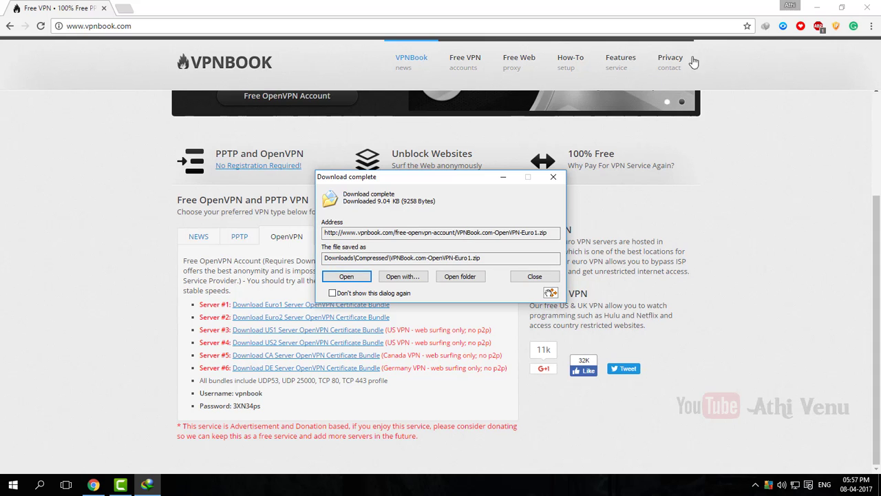
{"action": "left_click", "coordinate": [814, 8]}
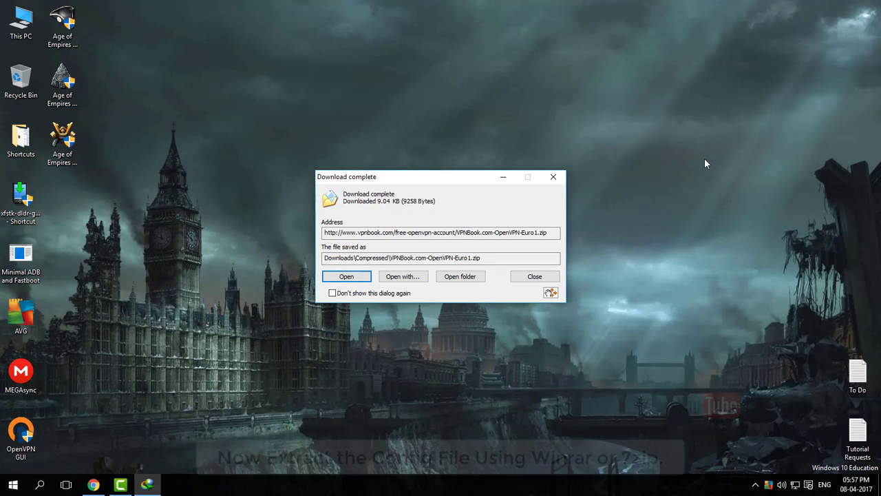
{"action": "left_click", "coordinate": [535, 276]}
Step: Extract the VPNBook.com-OpenVPN-Euro1.zip archive into its own desktop folder and place that folder near the Open VPN installer
{"action": "left_click_drag", "start_coordinate": [606, 196], "coordinate": [530, 234]}
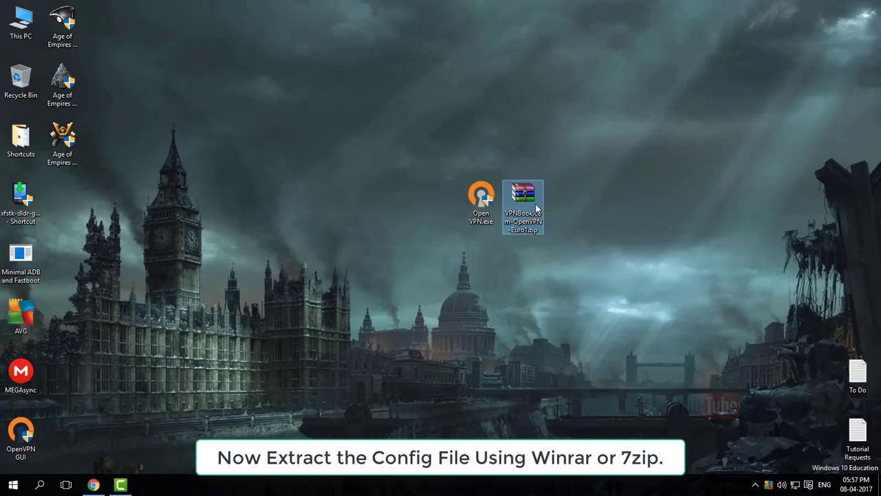
{"action": "right_click", "coordinate": [536, 203]}
{"action": "left_click", "coordinate": [561, 241]}
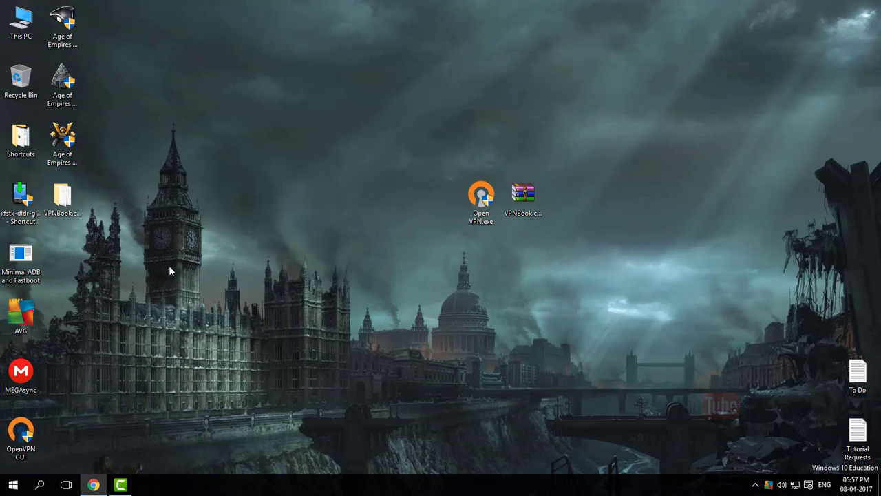
{"action": "left_click_drag", "start_coordinate": [62, 196], "coordinate": [397, 201]}
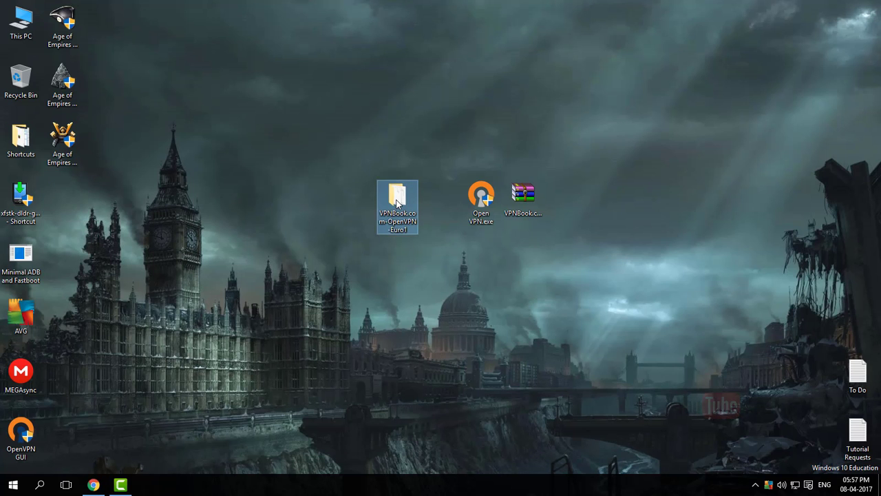
Step: Copy all four .ovpn files from the VPNBook.com-OpenVPN-Euro1 folder and close the folder window
{"action": "double_click", "coordinate": [397, 202]}
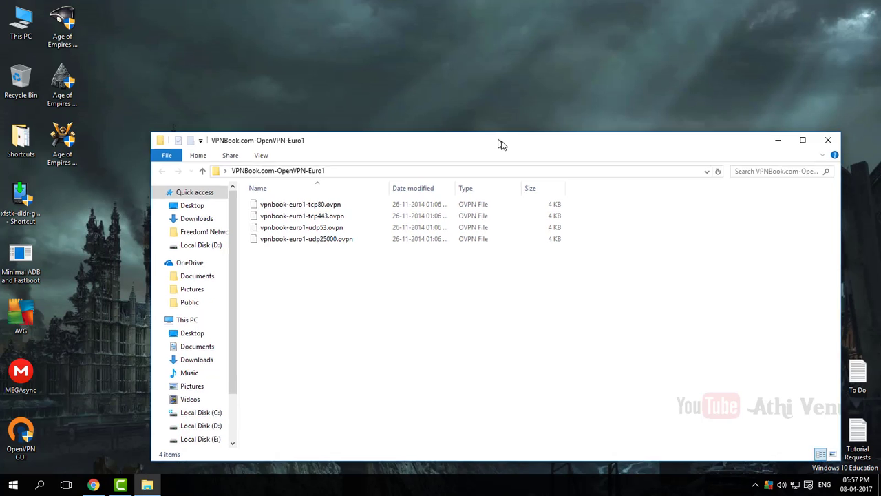
{"action": "left_click_drag", "start_coordinate": [416, 289], "coordinate": [355, 201]}
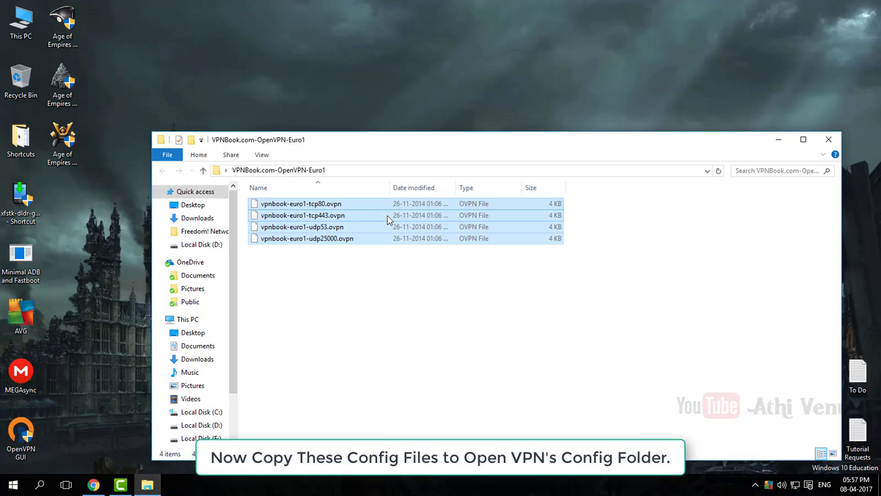
{"action": "right_click", "coordinate": [388, 219]}
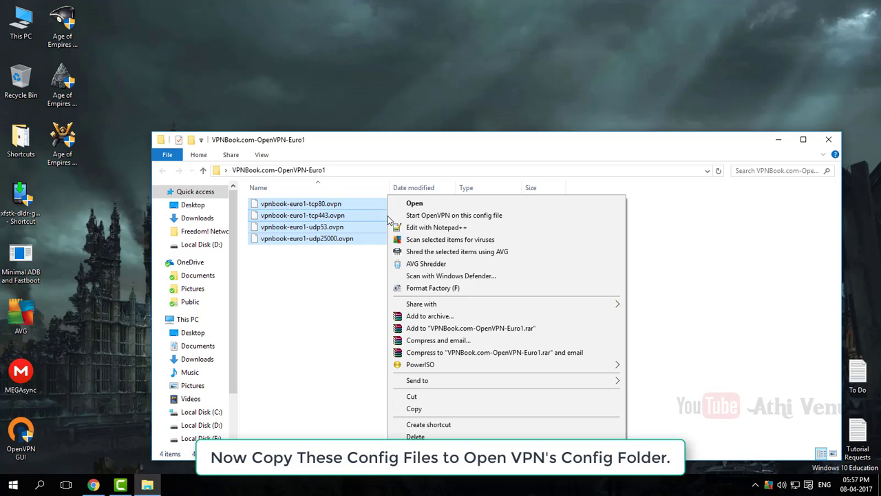
{"action": "left_click", "coordinate": [414, 409]}
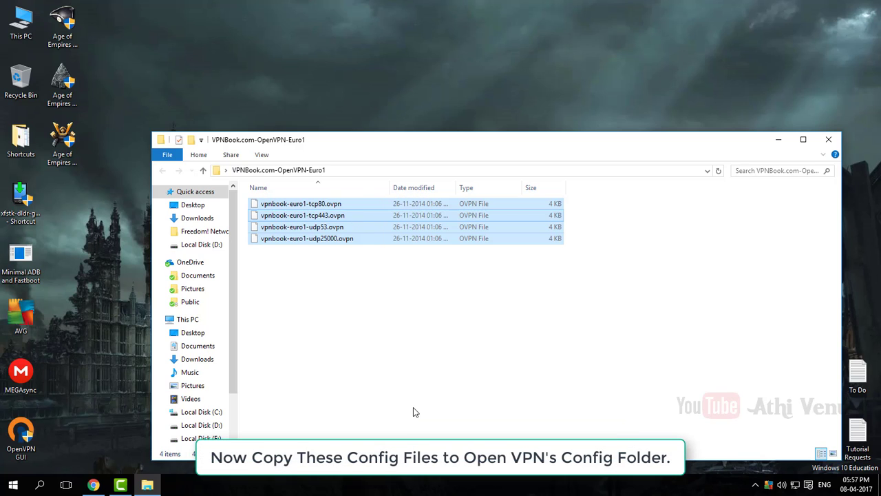
{"action": "left_click", "coordinate": [830, 142]}
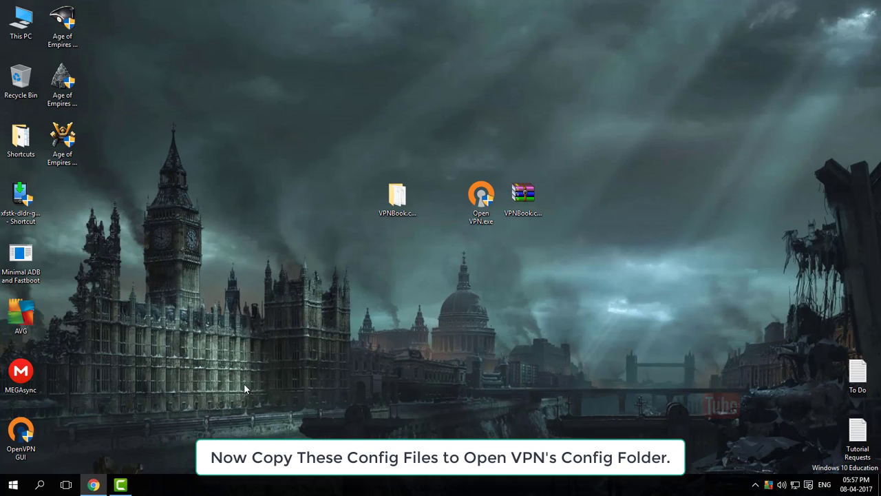
Step: Open the file location of the OpenVPN GUI shortcut and go to the config folder of the OpenVPN program folder
{"action": "right_click", "coordinate": [27, 432]}
{"action": "left_click", "coordinate": [104, 113]}
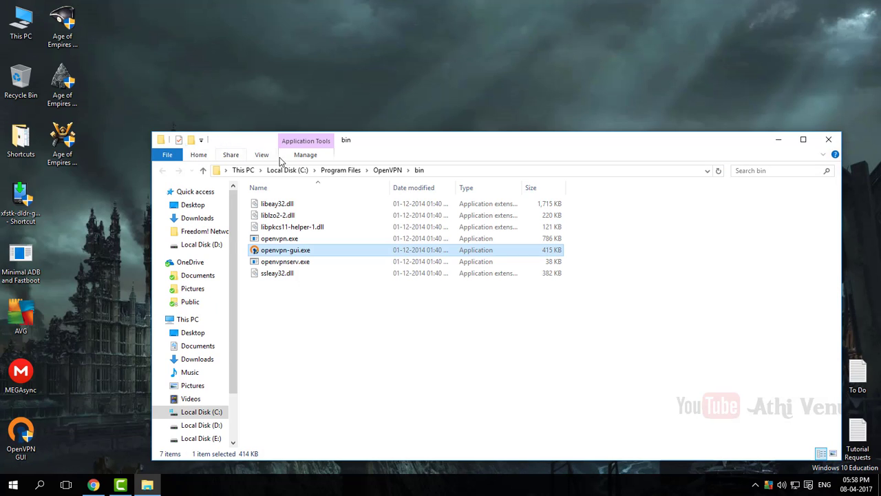
{"action": "left_click", "coordinate": [377, 172]}
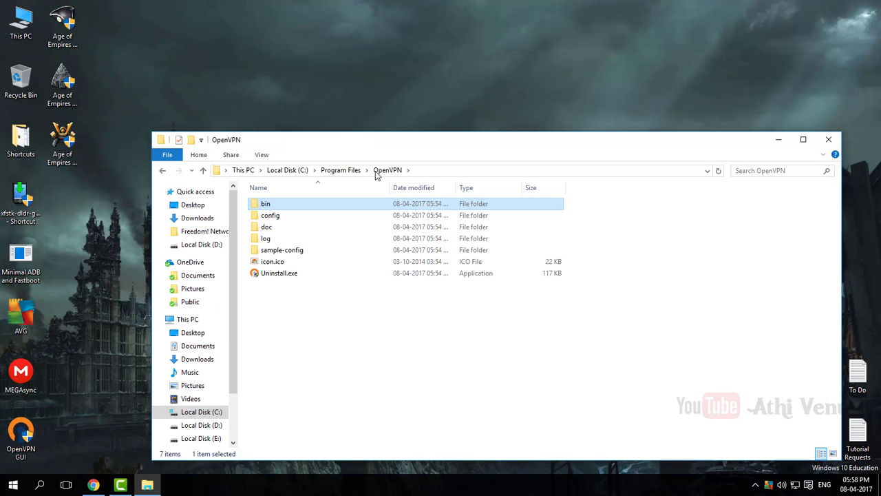
{"action": "left_click", "coordinate": [338, 219]}
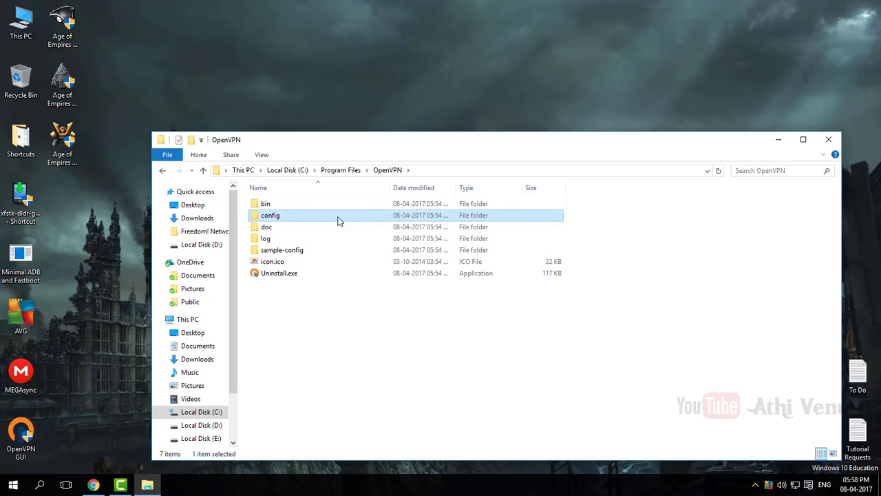
{"action": "double_click", "coordinate": [289, 218]}
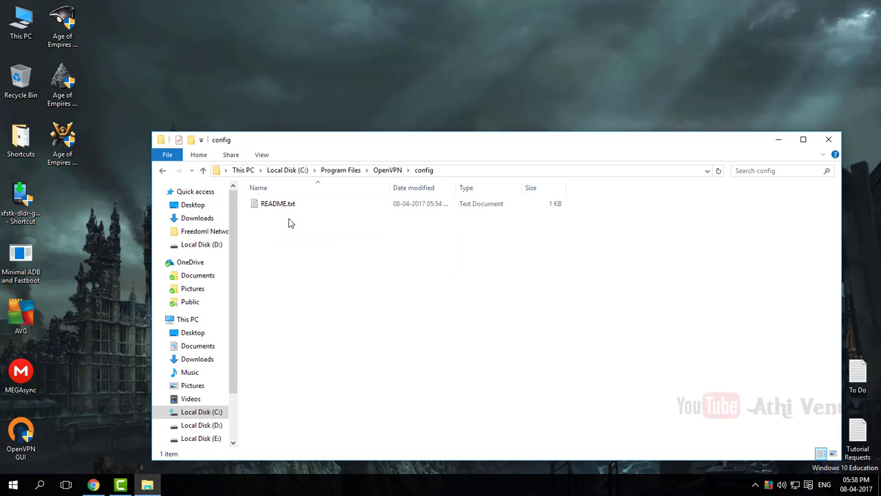
Step: Paste the four copied .ovpn files into the OpenVPN config folder, allowing administrator permission, and close the folder window
{"action": "right_click", "coordinate": [299, 240]}
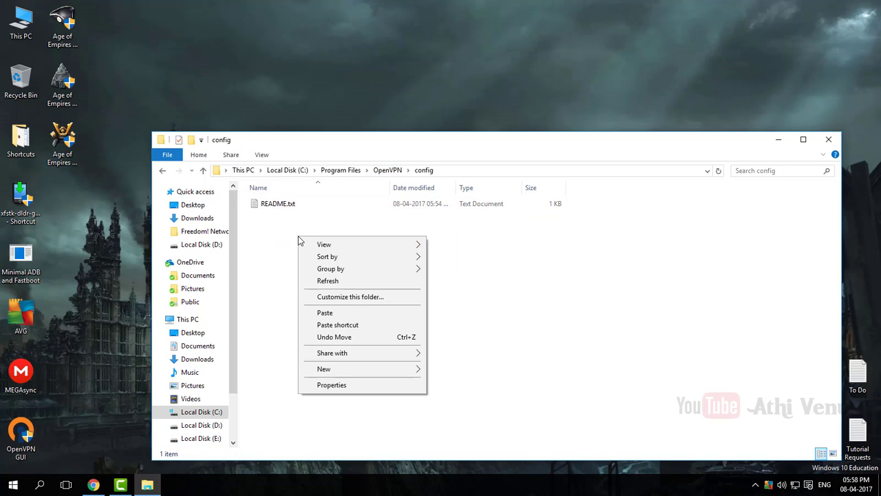
{"action": "left_click", "coordinate": [329, 313]}
{"action": "left_click", "coordinate": [408, 189]}
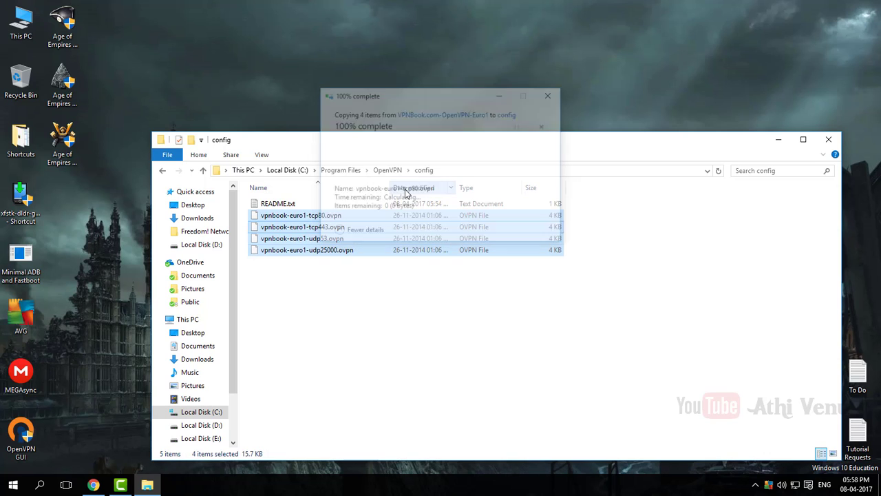
{"action": "left_click", "coordinate": [409, 284]}
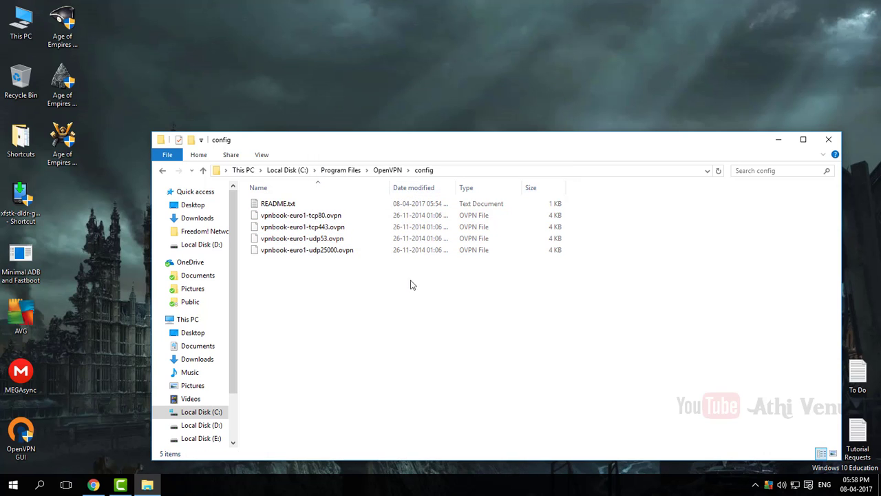
{"action": "left_click", "coordinate": [826, 142]}
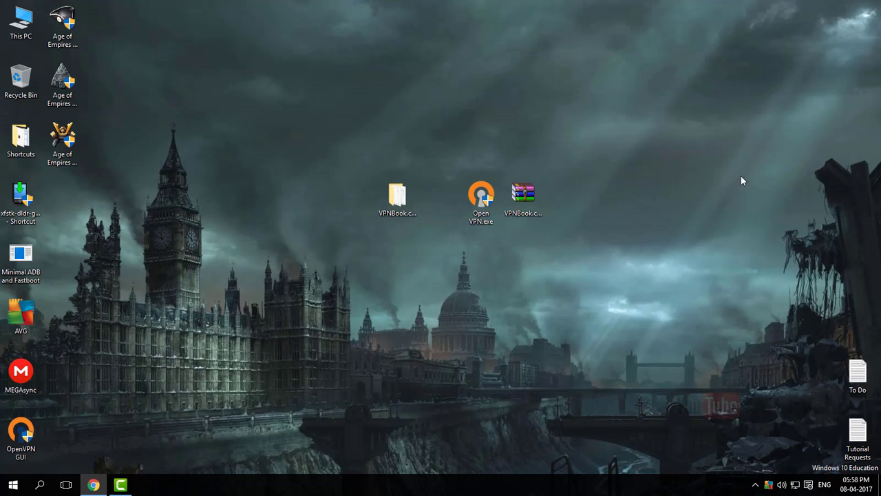
Step: Start OpenVPN GUI from the desktop and connect to the vpnbook-euro1-tcp80 server
{"action": "double_click", "coordinate": [32, 446]}
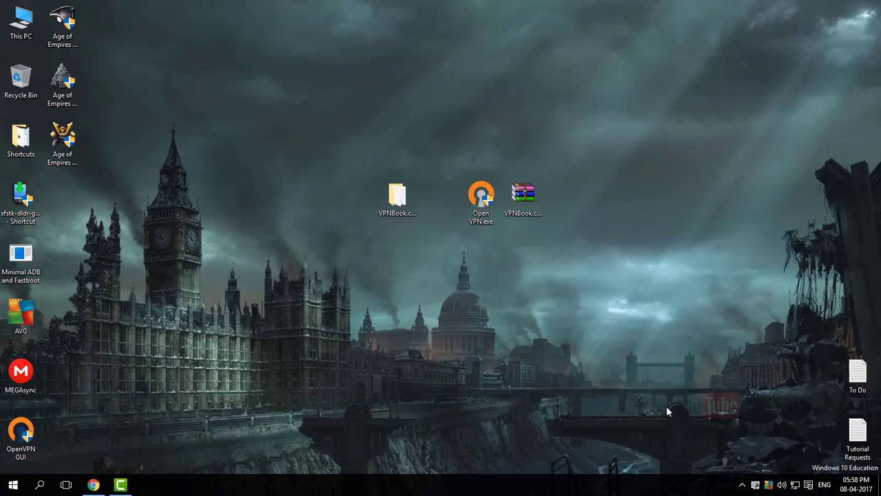
{"action": "right_click", "coordinate": [755, 485]}
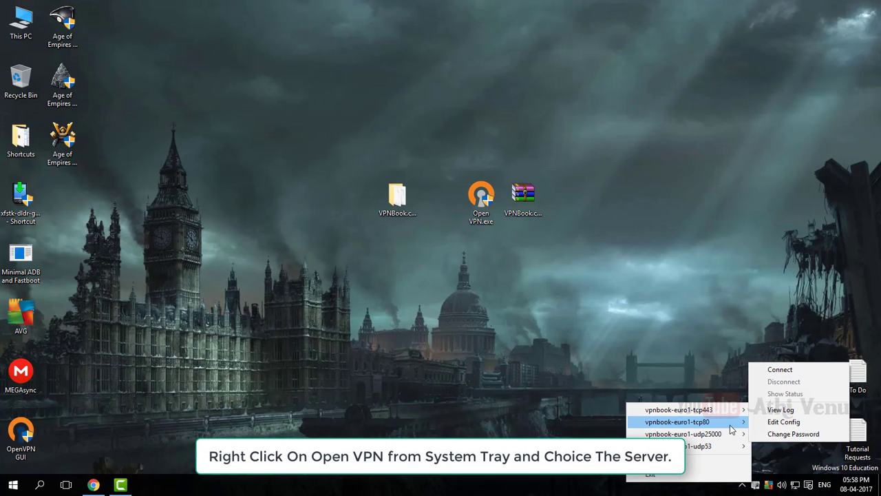
{"action": "mouse_move", "coordinate": [731, 430]}
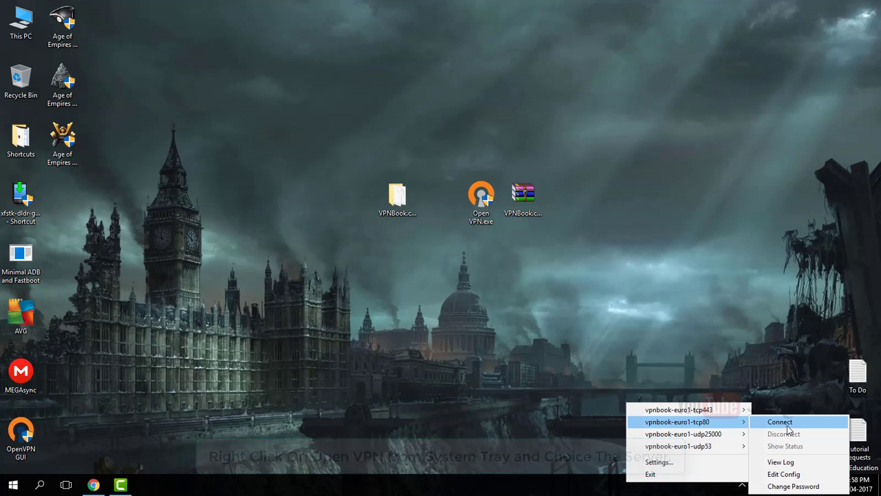
{"action": "left_click", "coordinate": [787, 426]}
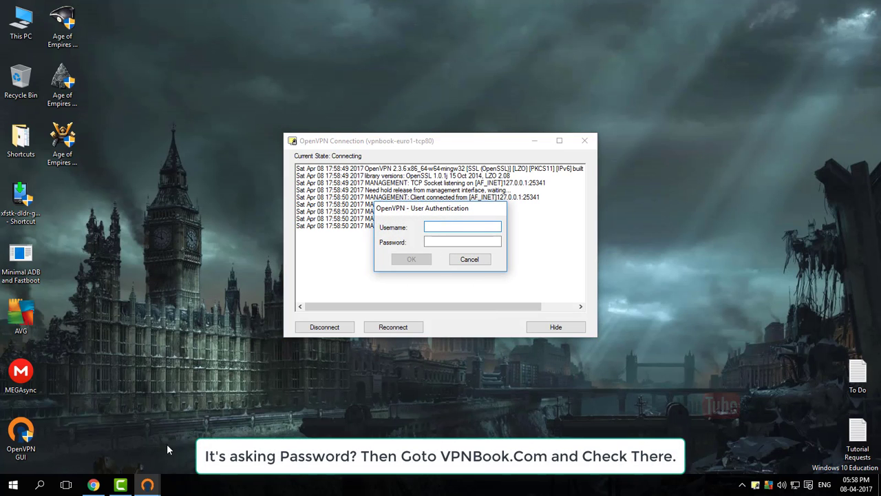
Step: Copy the OpenVPN username from the VPNBook page in Chrome and paste it into the Username field of OpenVPN's User Authentication dialog
{"action": "left_click", "coordinate": [94, 484]}
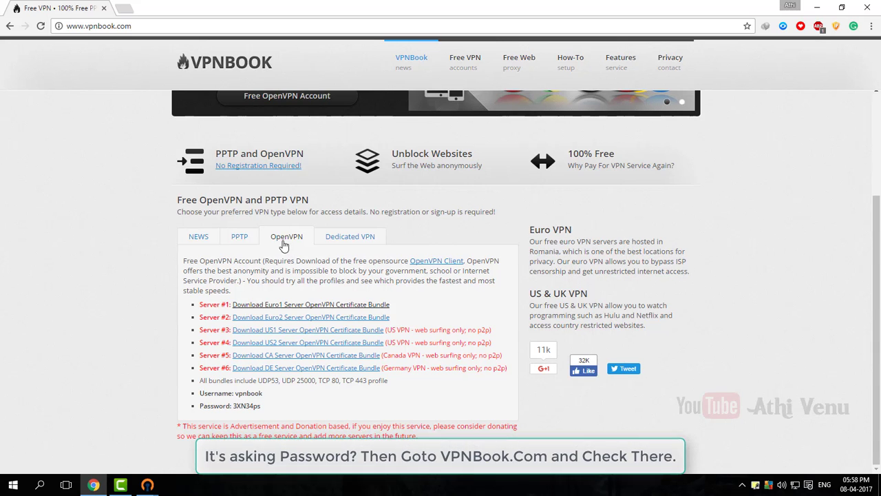
{"action": "left_click_drag", "start_coordinate": [261, 406], "coordinate": [200, 392]}
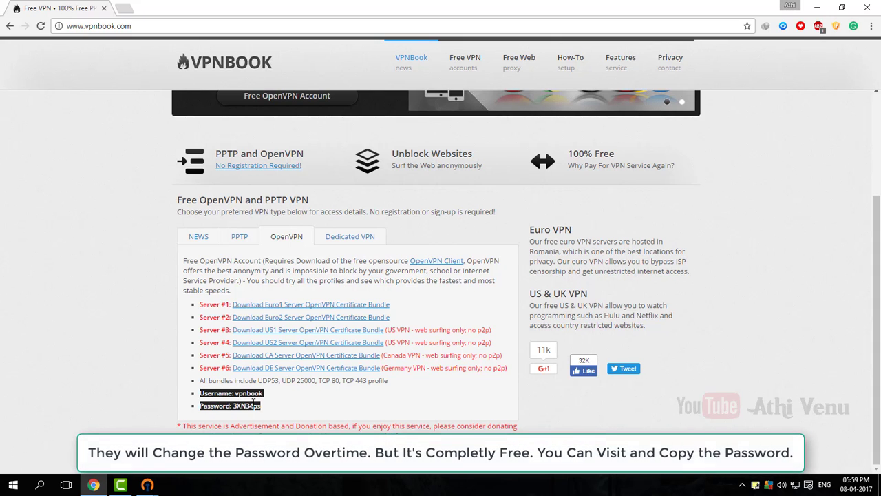
{"action": "left_click", "coordinate": [234, 404]}
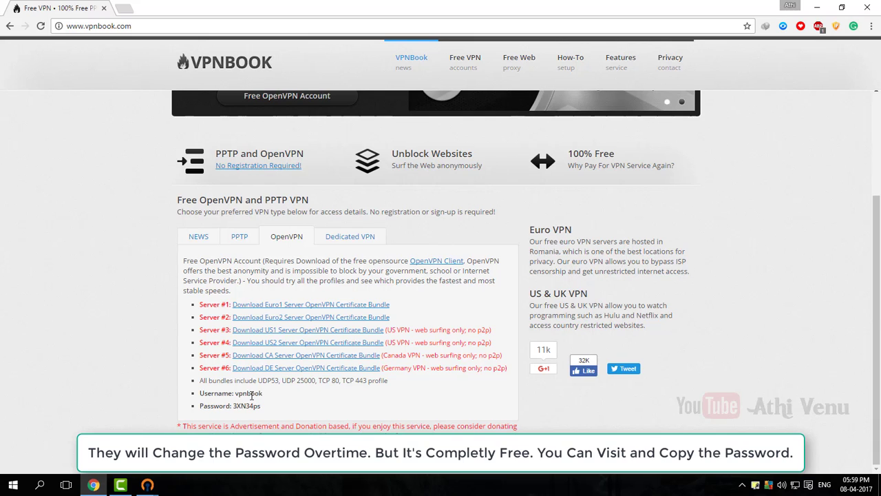
{"action": "double_click", "coordinate": [250, 393]}
{"action": "right_click", "coordinate": [251, 396]}
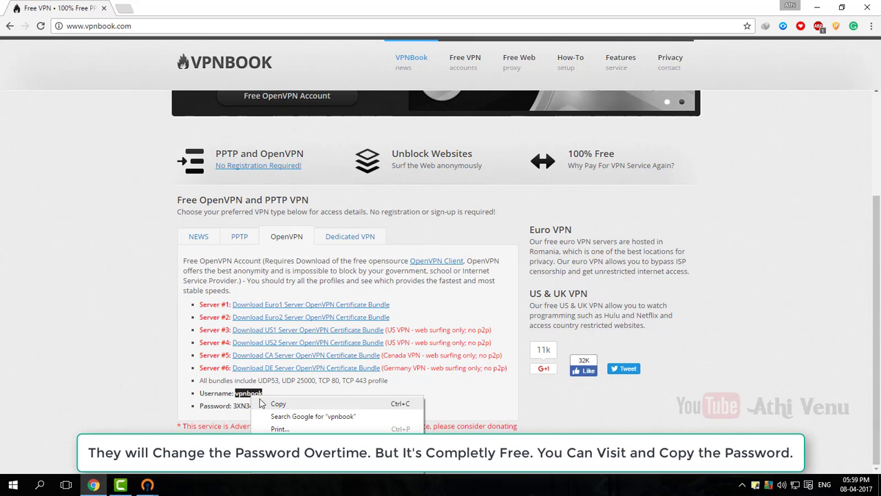
{"action": "left_click", "coordinate": [275, 404]}
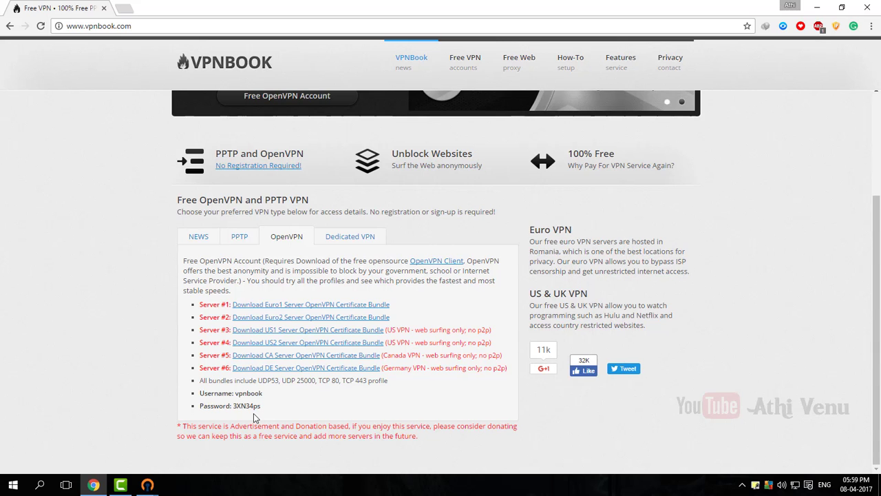
{"action": "mouse_move", "coordinate": [147, 484]}
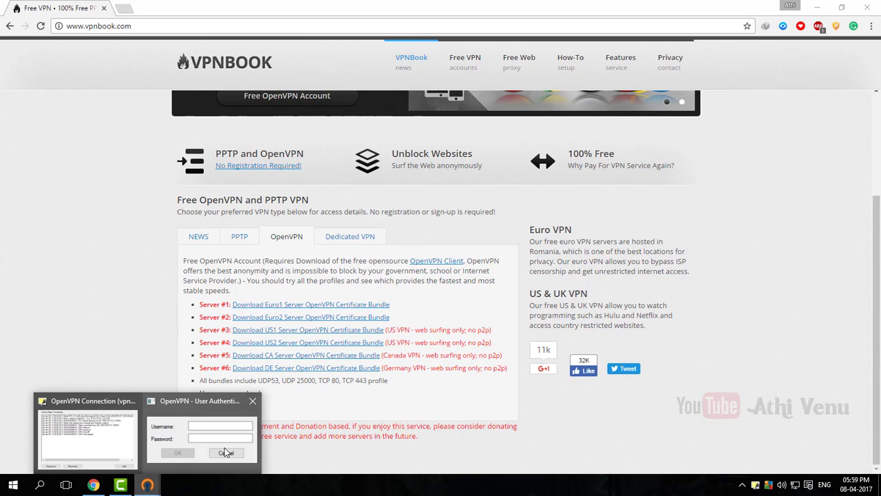
{"action": "left_click", "coordinate": [226, 452]}
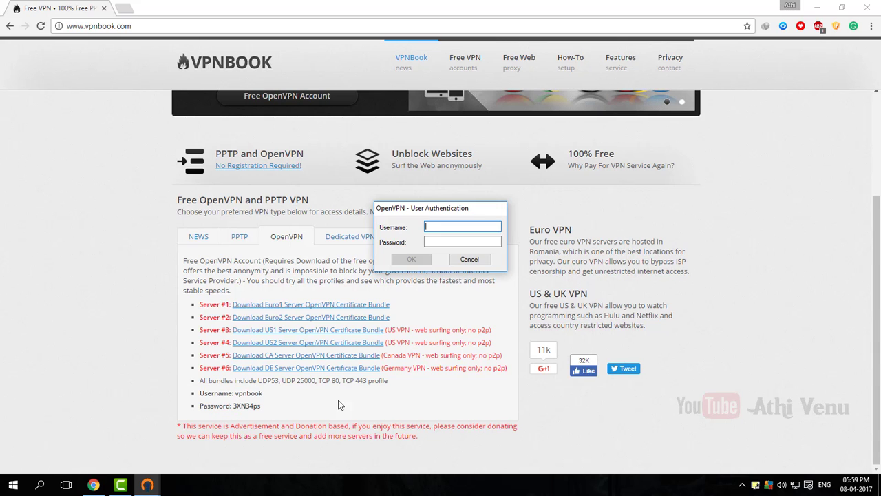
{"action": "right_click", "coordinate": [444, 224]}
{"action": "left_click", "coordinate": [466, 272]}
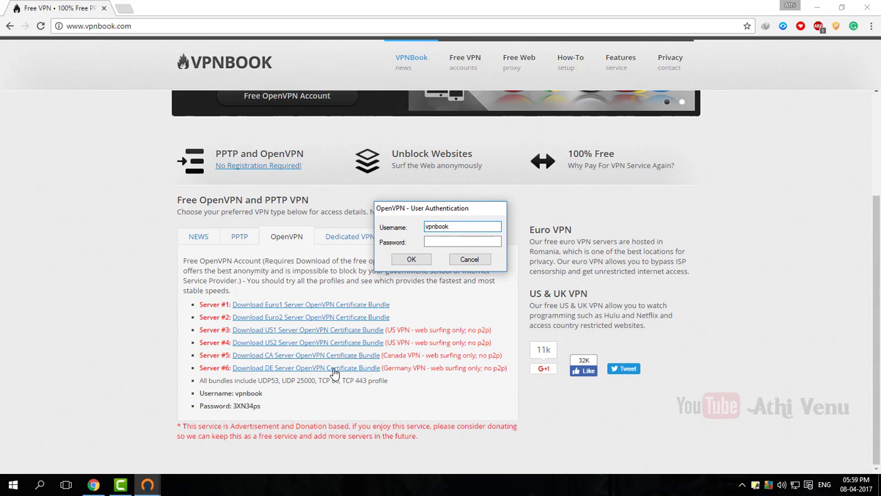
Step: Copy the password from the VPNBook page into OpenVPN's Password field, submit the login and minimize the browser
{"action": "left_click", "coordinate": [261, 408]}
{"action": "double_click", "coordinate": [258, 407]}
{"action": "right_click", "coordinate": [258, 406]}
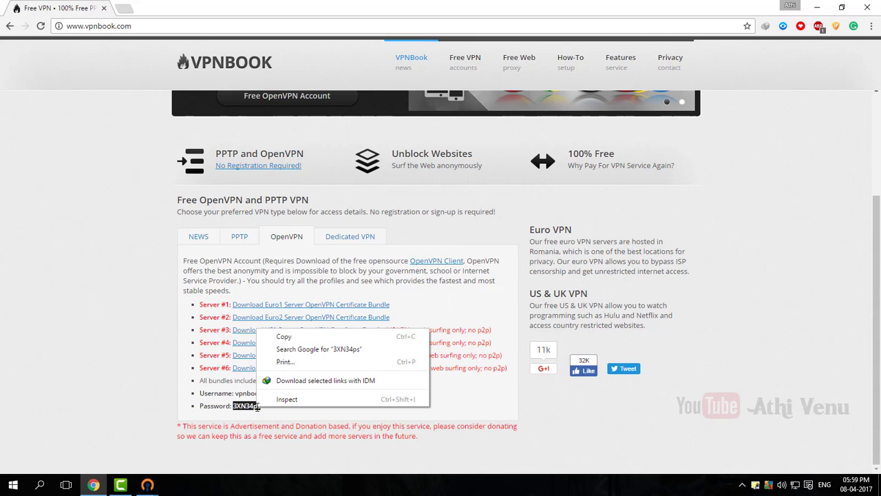
{"action": "left_click", "coordinate": [284, 337]}
{"action": "mouse_move", "coordinate": [145, 483]}
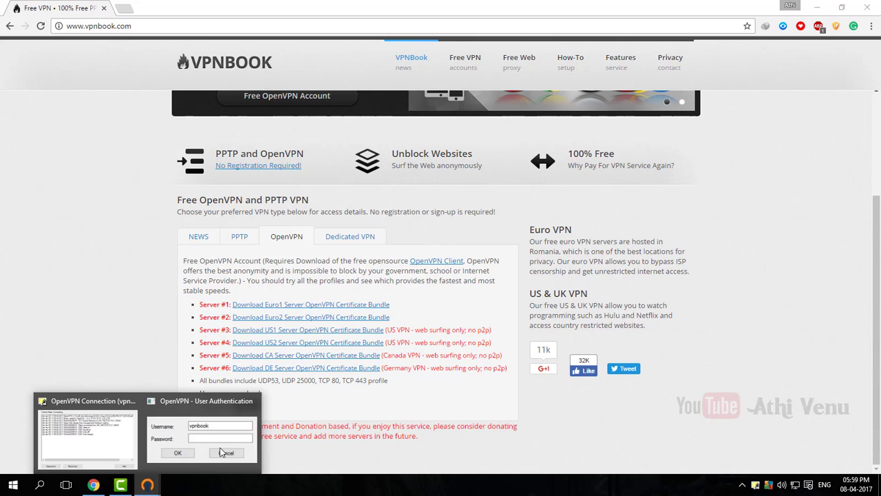
{"action": "left_click", "coordinate": [223, 439]}
{"action": "left_click", "coordinate": [437, 243]}
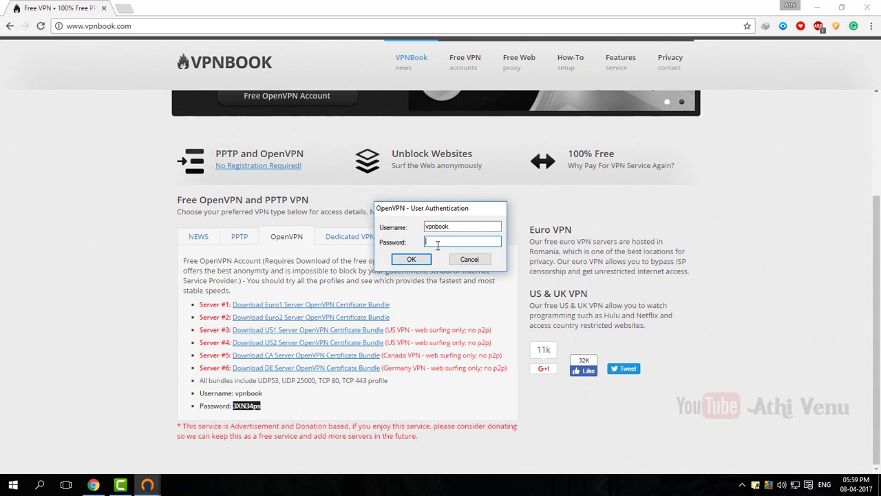
{"action": "right_click", "coordinate": [437, 244]}
{"action": "left_click", "coordinate": [458, 295]}
{"action": "left_click", "coordinate": [423, 265]}
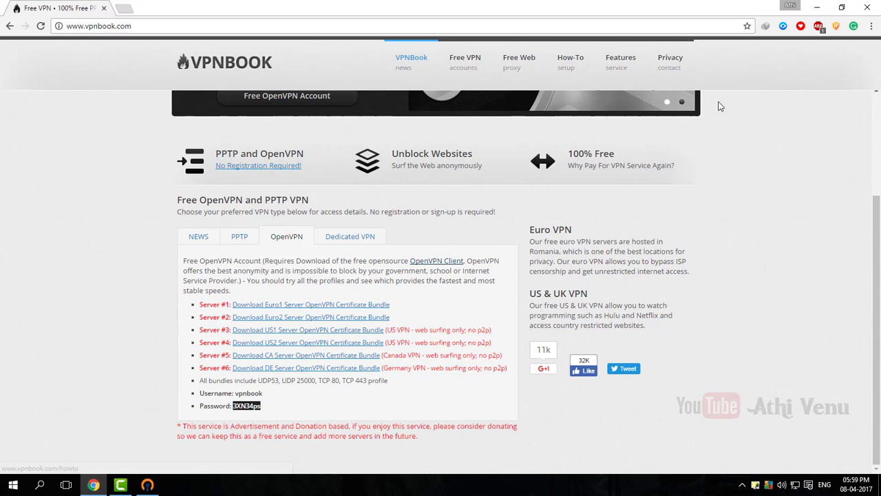
{"action": "left_click", "coordinate": [818, 8]}
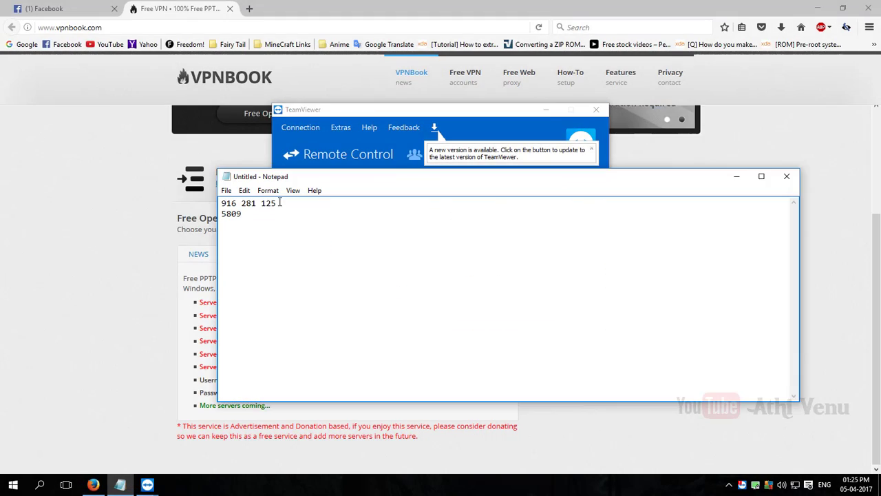
Step: Copy the partner ID from the Notepad note and rearrange the Notepad and TeamViewer windows so both are accessible
{"action": "left_click_drag", "start_coordinate": [280, 203], "coordinate": [221, 203]}
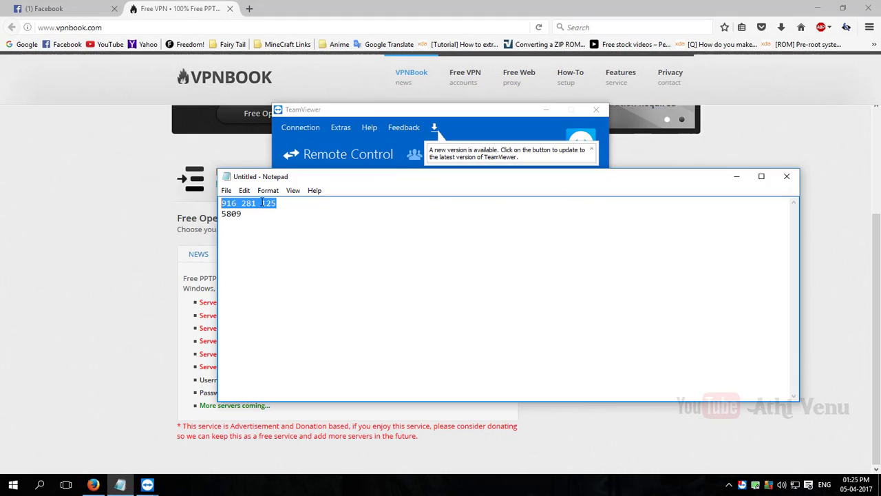
{"action": "right_click", "coordinate": [271, 201]}
{"action": "left_click", "coordinate": [304, 233]}
{"action": "left_click_drag", "start_coordinate": [364, 179], "coordinate": [362, 311]}
{"action": "left_click_drag", "start_coordinate": [475, 114], "coordinate": [529, 105]}
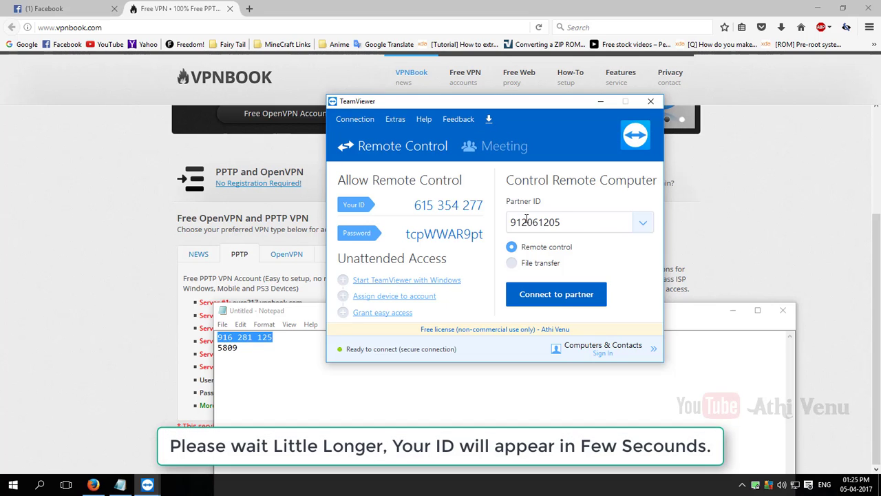
Step: Replace TeamViewer's Partner ID with the copied ID and connect to the partner in Remote control mode
{"action": "double_click", "coordinate": [527, 222]}
{"action": "right_click", "coordinate": [527, 220]}
{"action": "left_click", "coordinate": [531, 264]}
{"action": "left_click", "coordinate": [546, 295]}
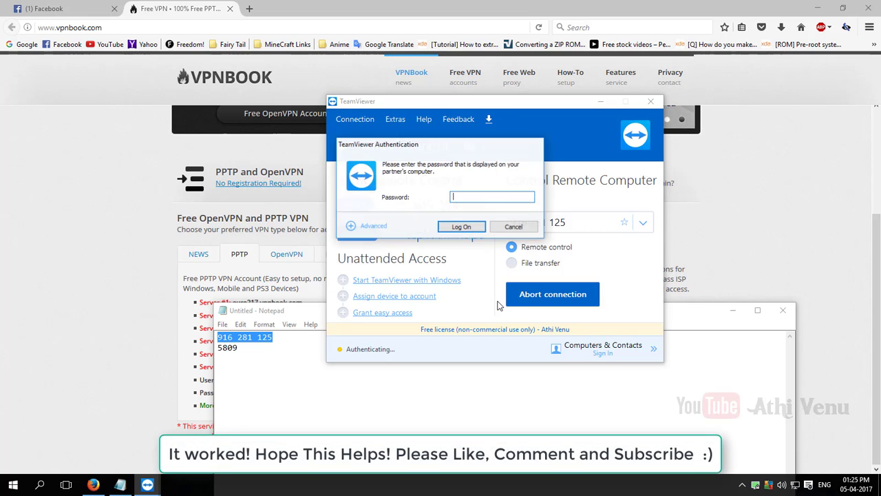
Step: Copy the partner's password from the Notepad note into the TeamViewer Authentication password field and log on
{"action": "left_click", "coordinate": [220, 357]}
{"action": "left_click_drag", "start_coordinate": [260, 352], "coordinate": [189, 352]}
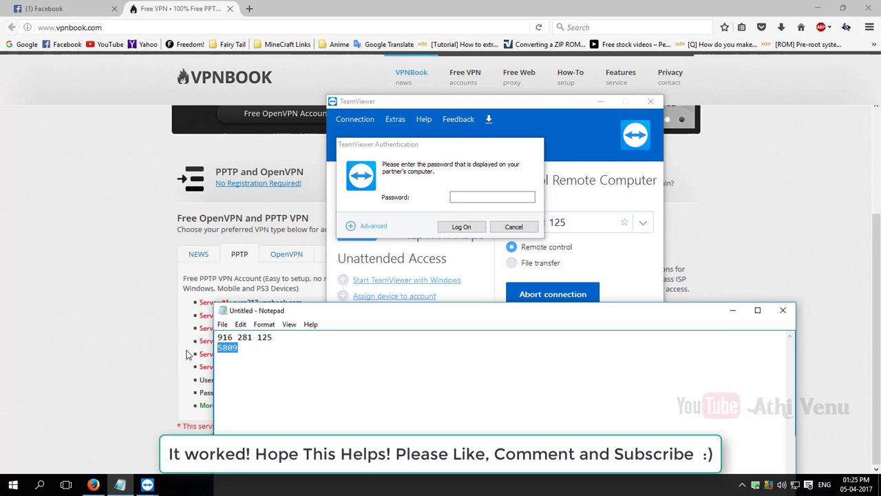
{"action": "right_click", "coordinate": [231, 351]}
{"action": "left_click", "coordinate": [247, 236]}
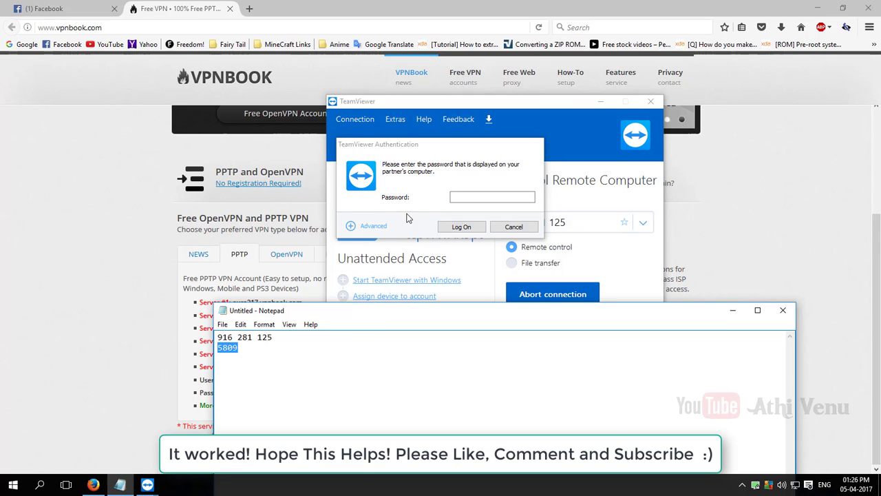
{"action": "right_click", "coordinate": [454, 197]}
{"action": "left_click", "coordinate": [474, 238]}
{"action": "left_click", "coordinate": [475, 231]}
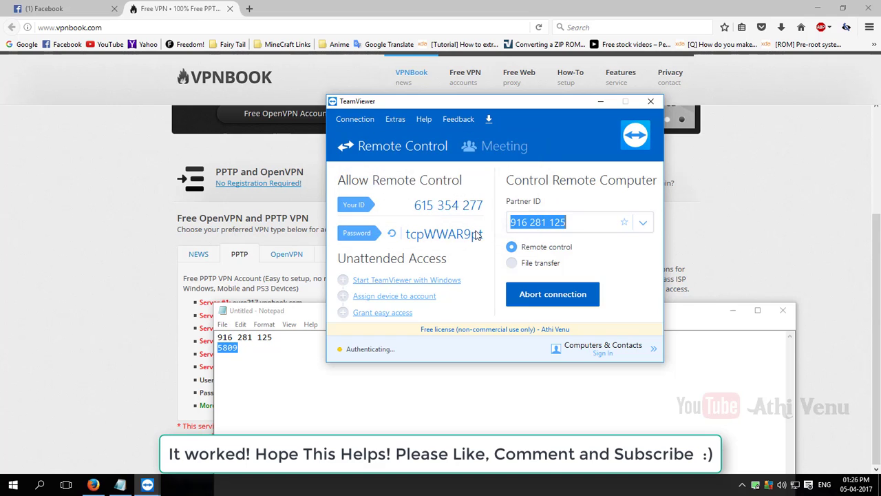